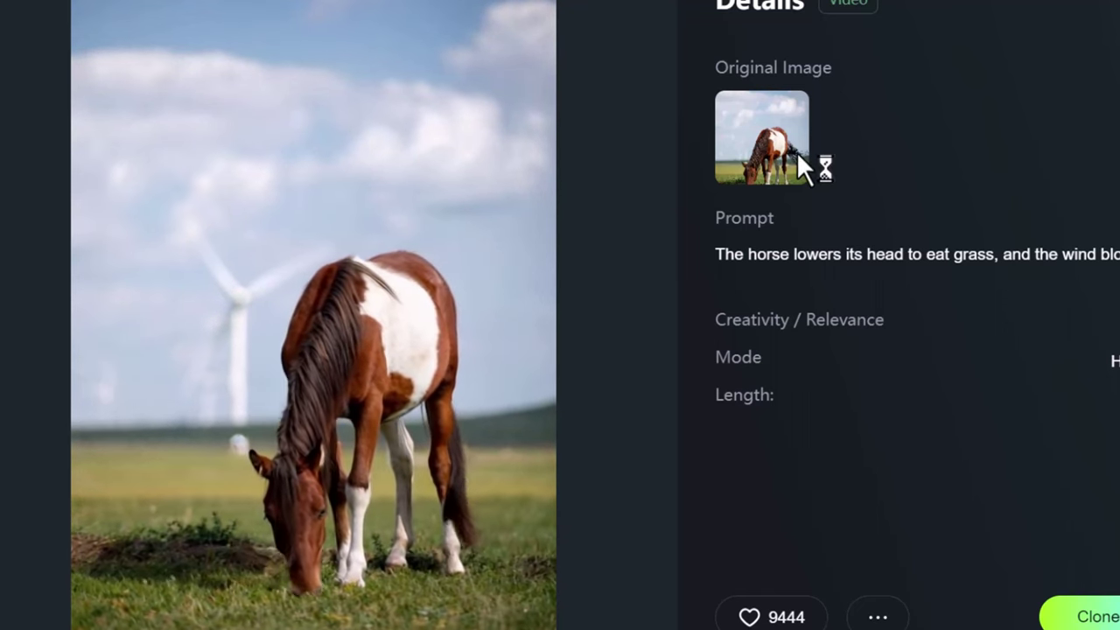
Step: Return to the Kling AI home page with its gallery of sample images and videos
mouse_move(569, 123)
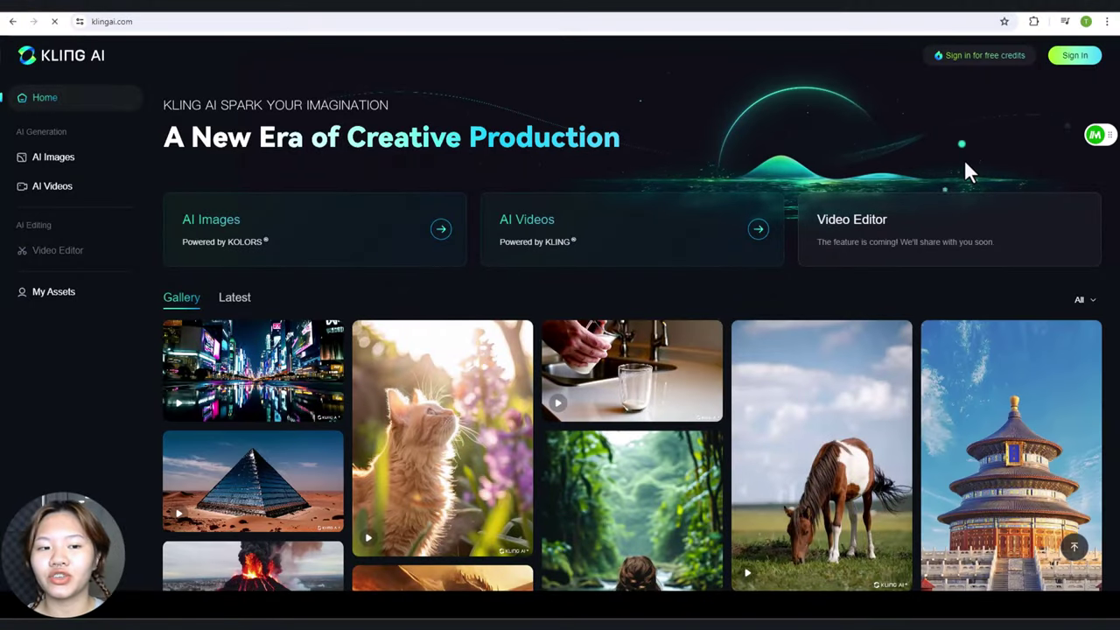
Step: Sign in to Kling AI and open the AI Videos text-to-video creative space
click(1078, 56)
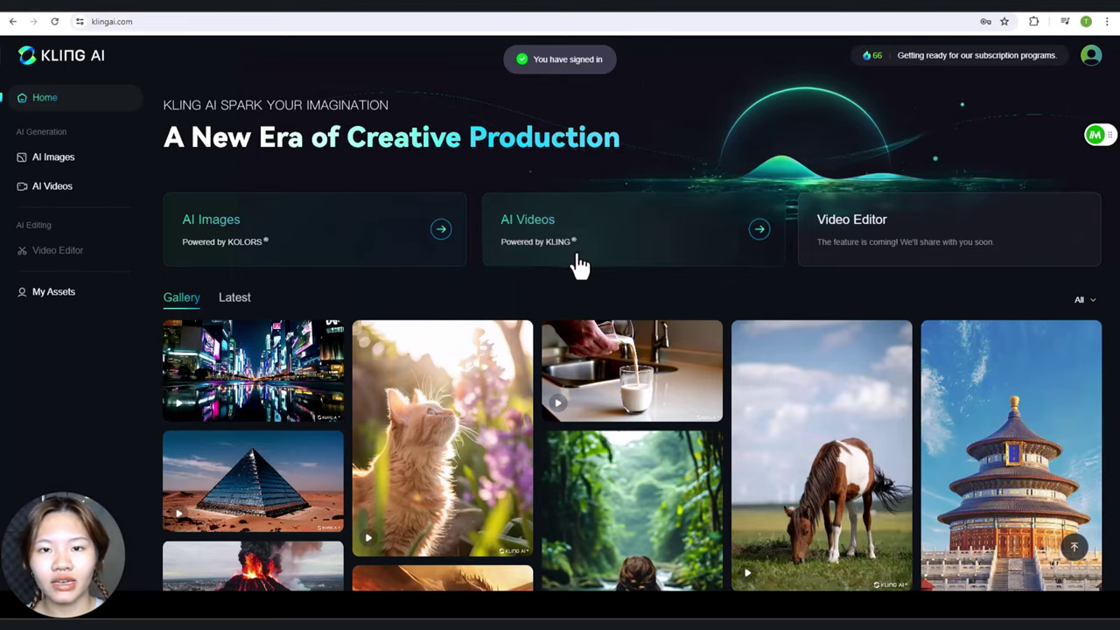
click(575, 262)
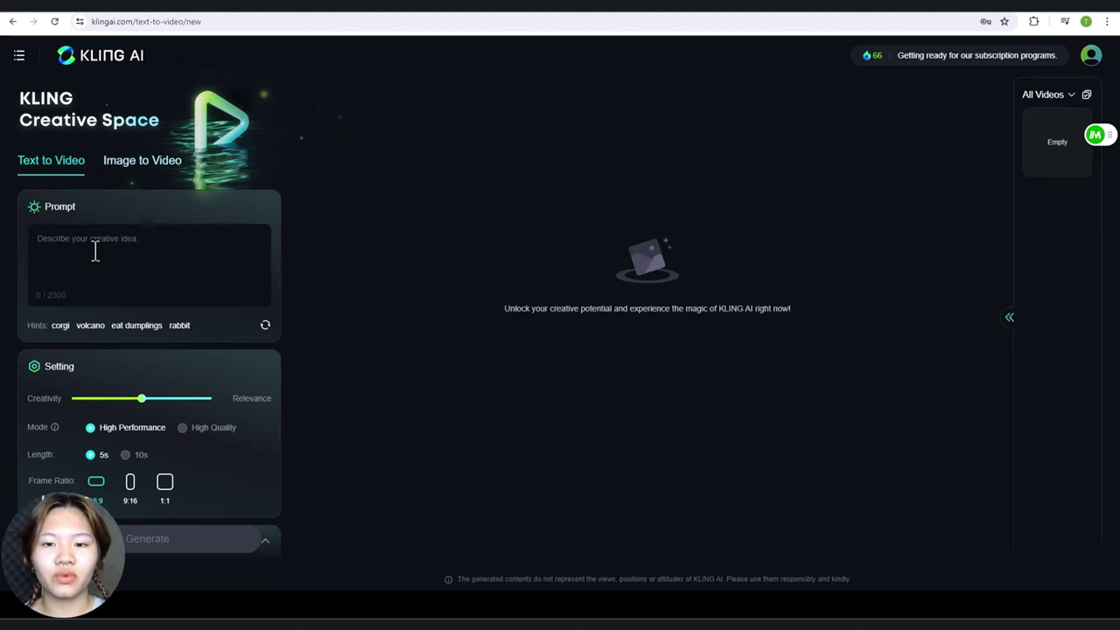
Step: Paste the prompt of a serene sunset beach with a couple walking hand-in-hand
text(A serene beach at sunset with waves gently crashing on the shore and a couple walking hand-in-hand)
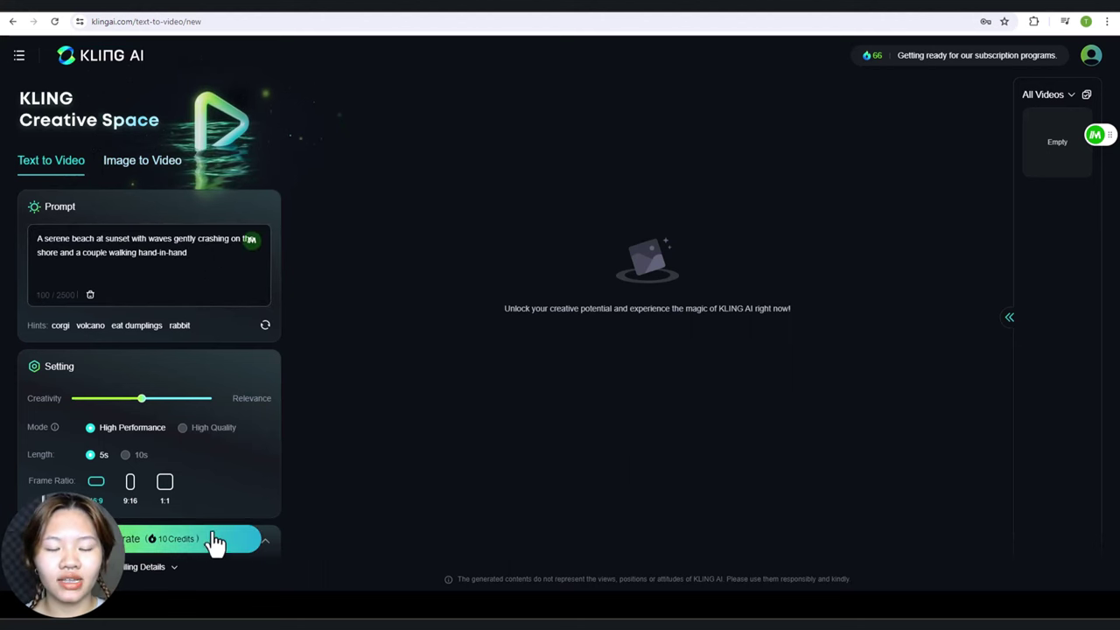
scroll(186, 437, down, 1)
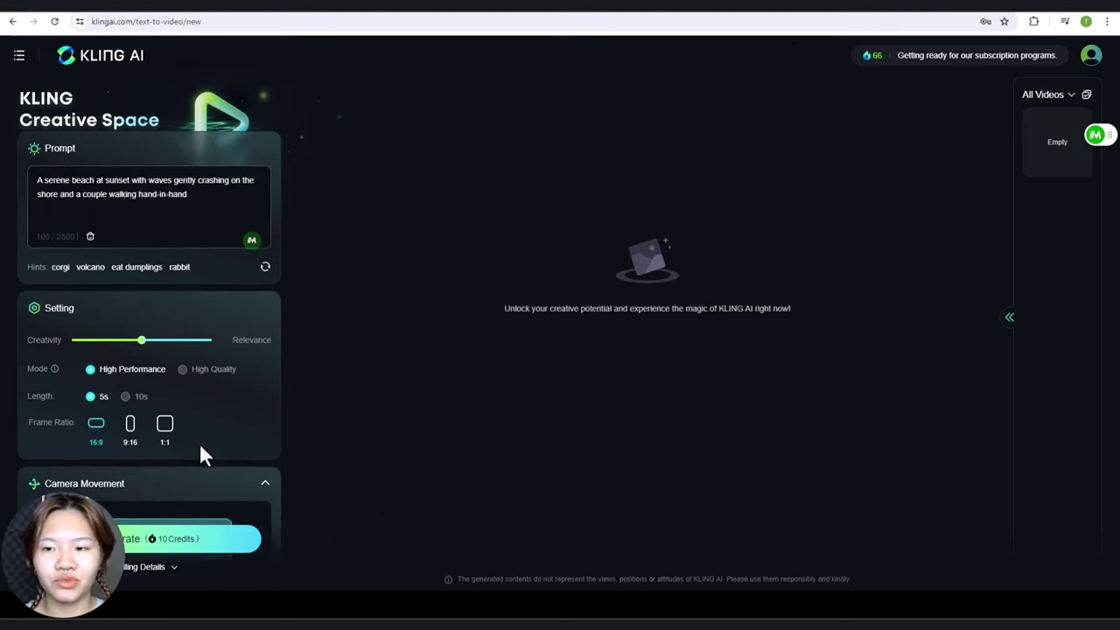
click(26, 334)
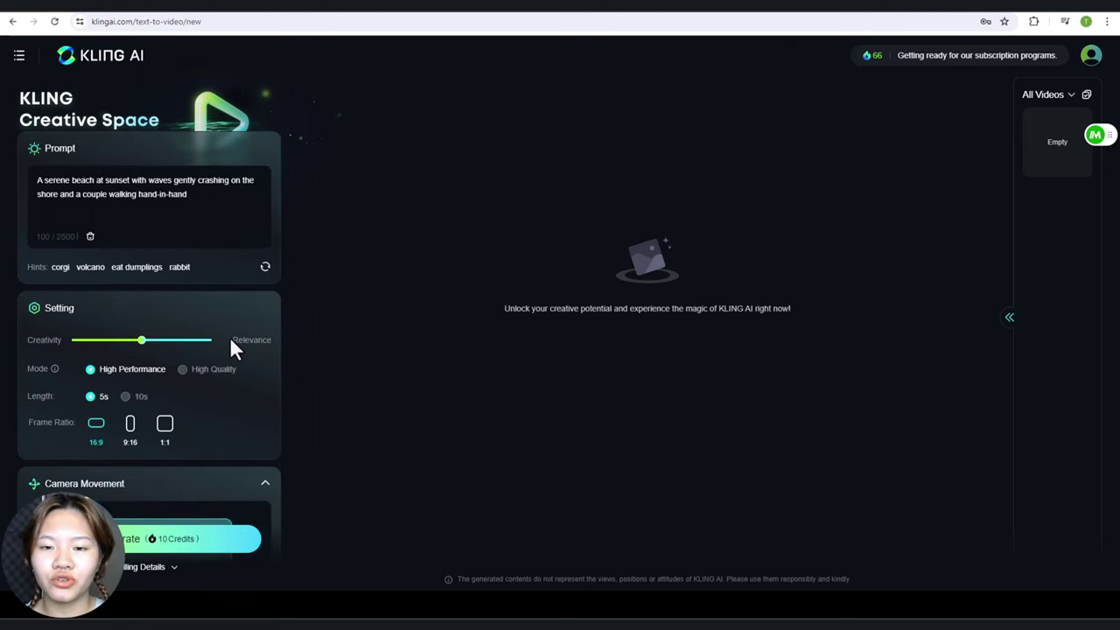
Step: Set creativity to 0.3 and the frame ratio to 9:16 portrait
mouse_move(136, 338)
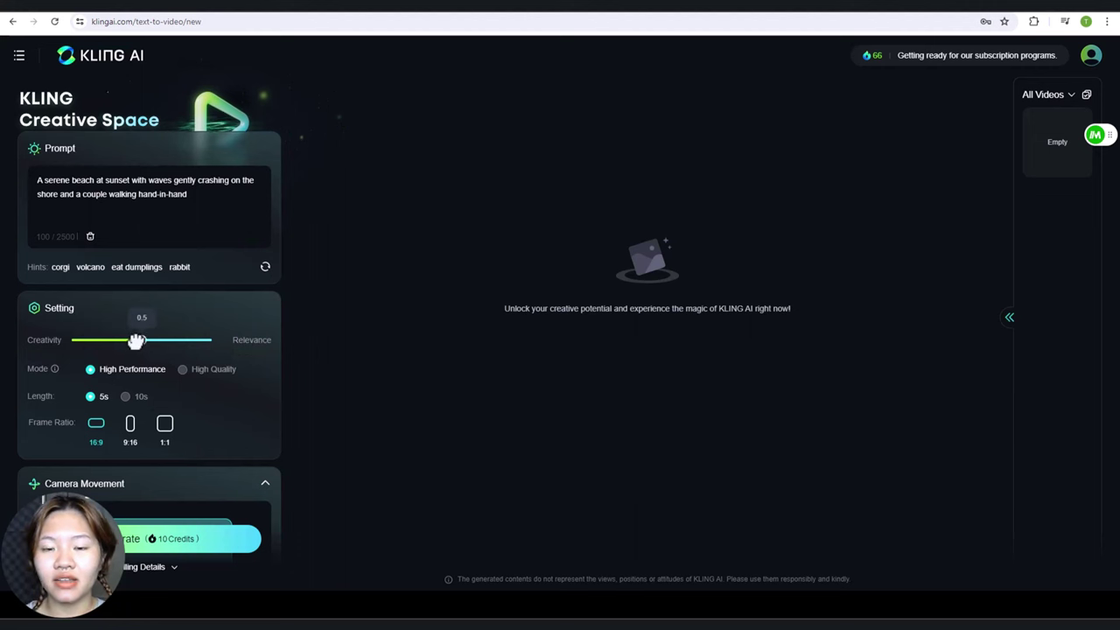
drag(137, 340, 81, 341)
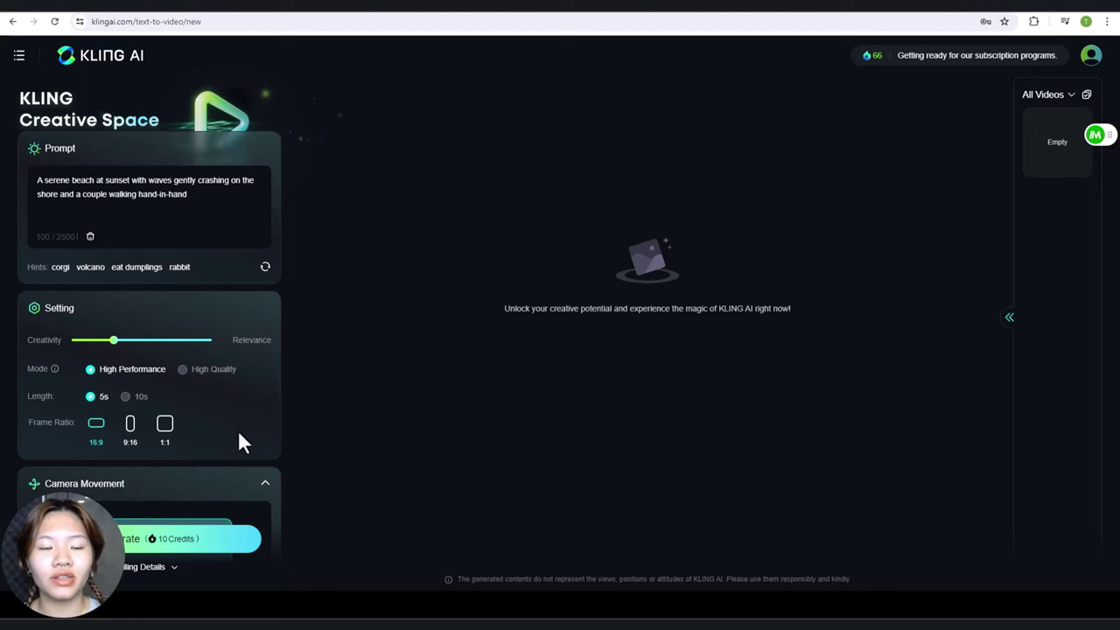
mouse_move(105, 387)
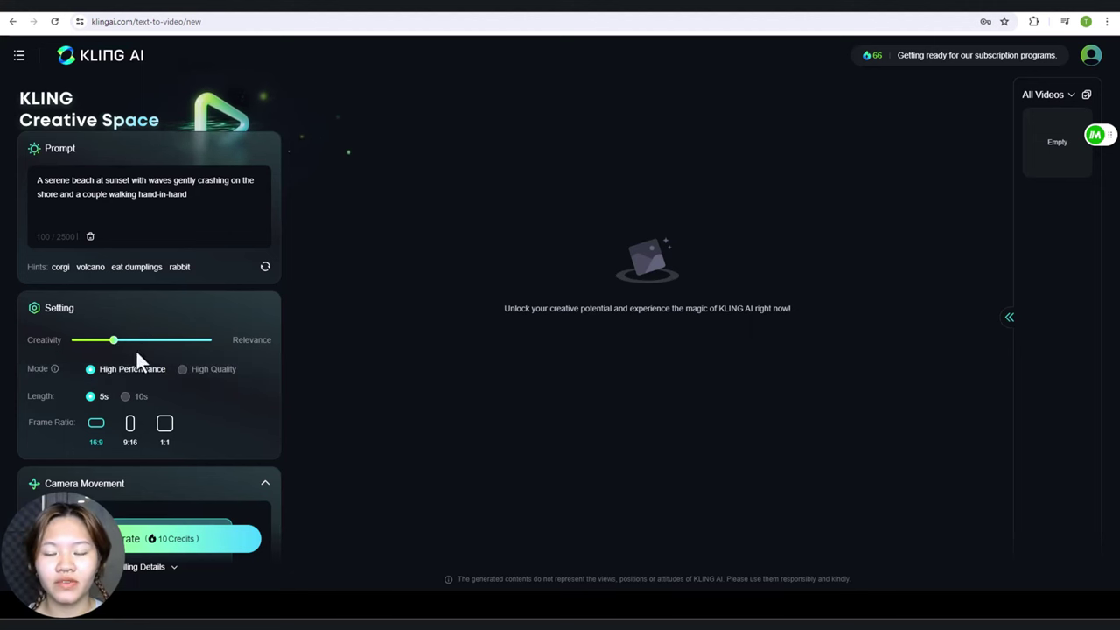
click(129, 425)
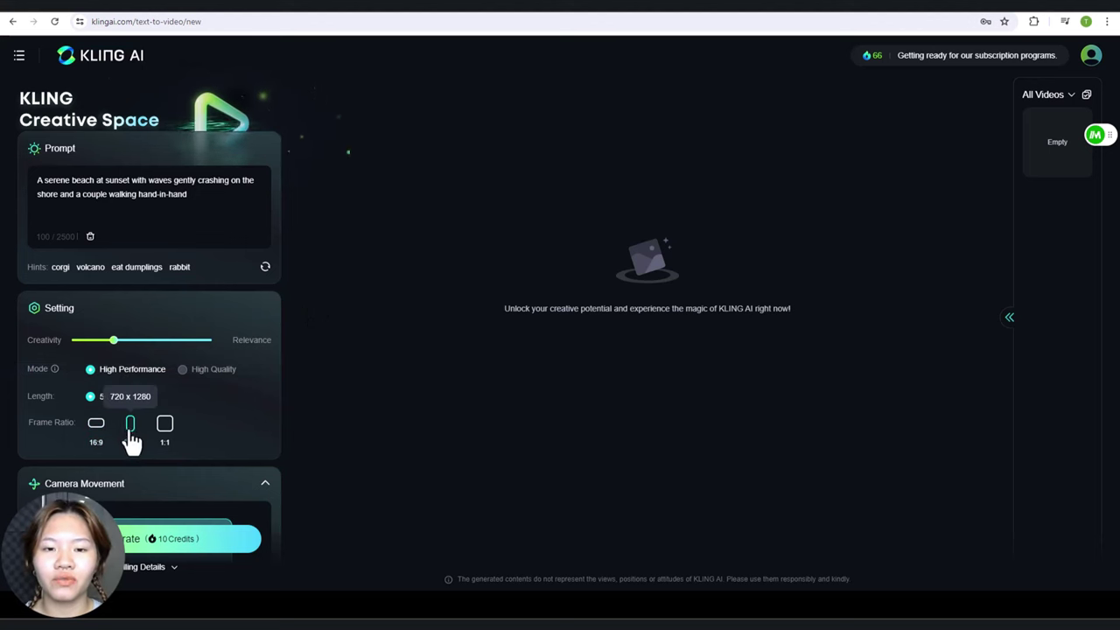
scroll(131, 437, down, 1)
Step: Set the camera control to Roll with a value of -1.2
scroll(142, 442, down, 2)
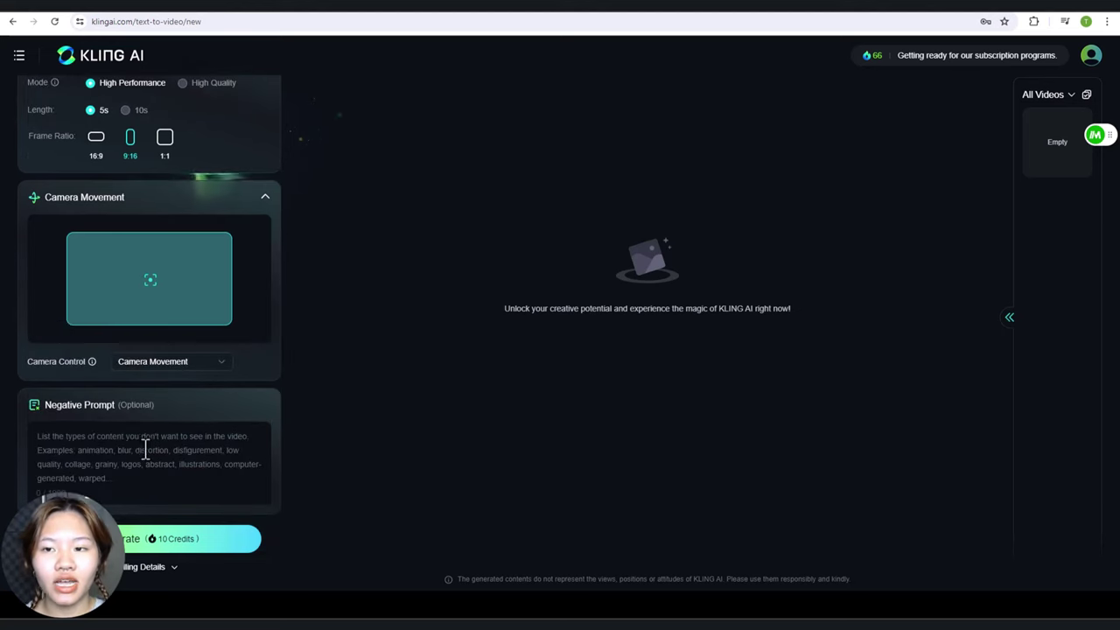
click(213, 362)
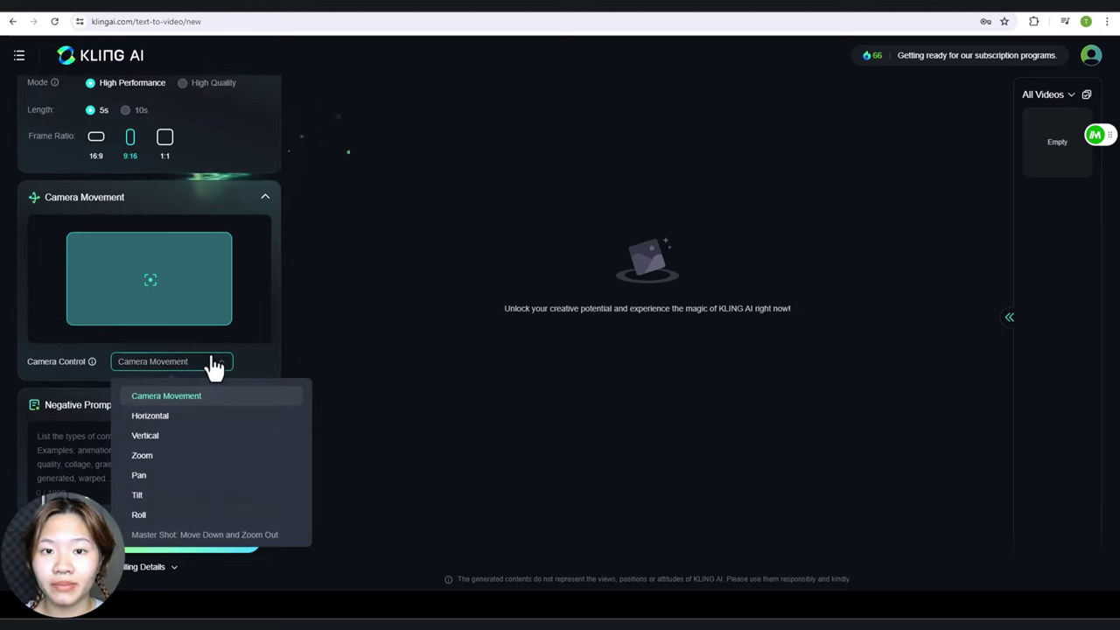
click(142, 514)
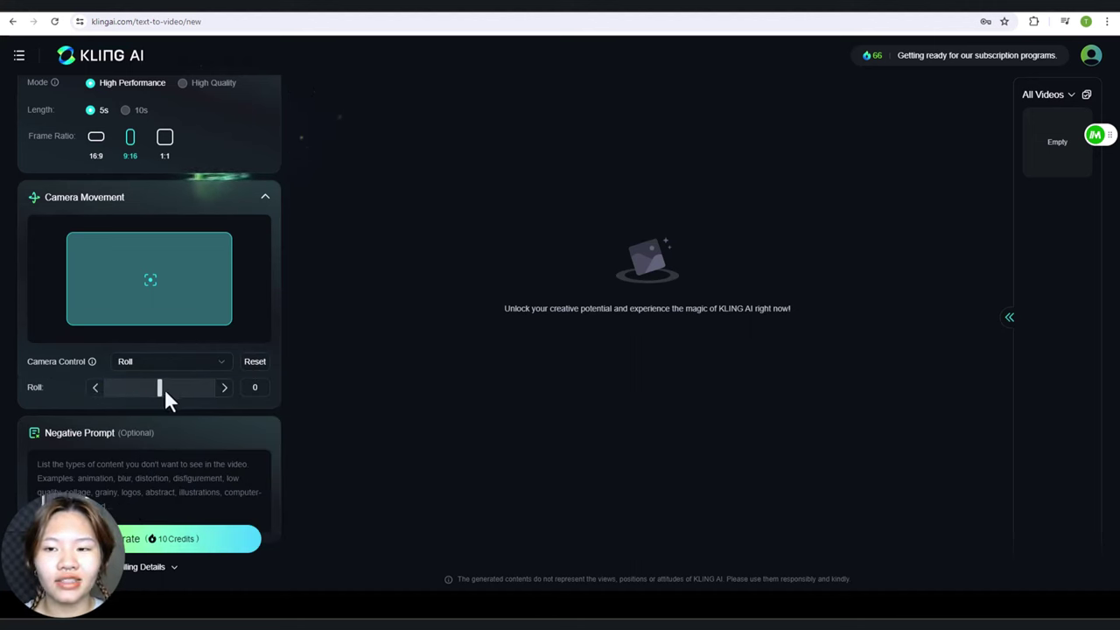
drag(161, 391, 156, 391)
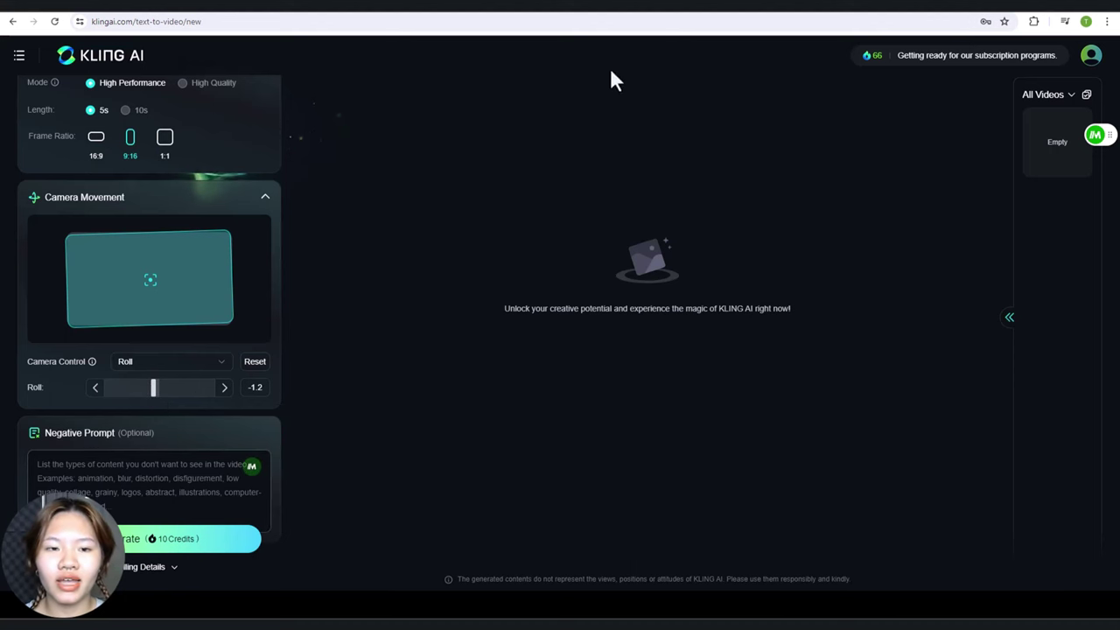
Step: Paste a negative prompt against low-quality results and generate the beach video
key(ctrl+v)
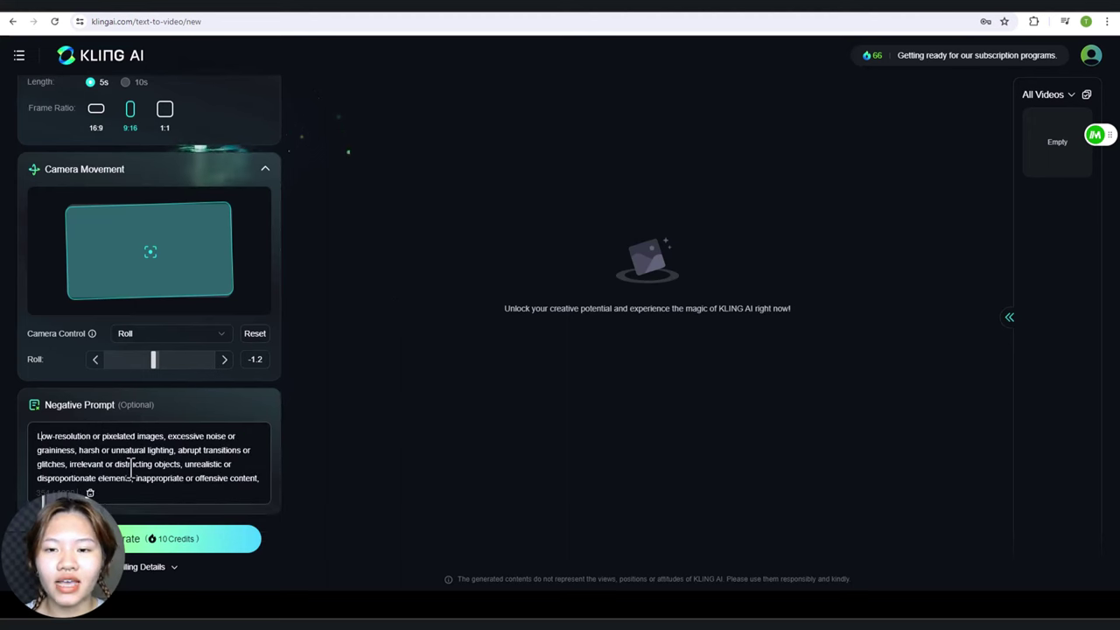
scroll(130, 463, down, 1)
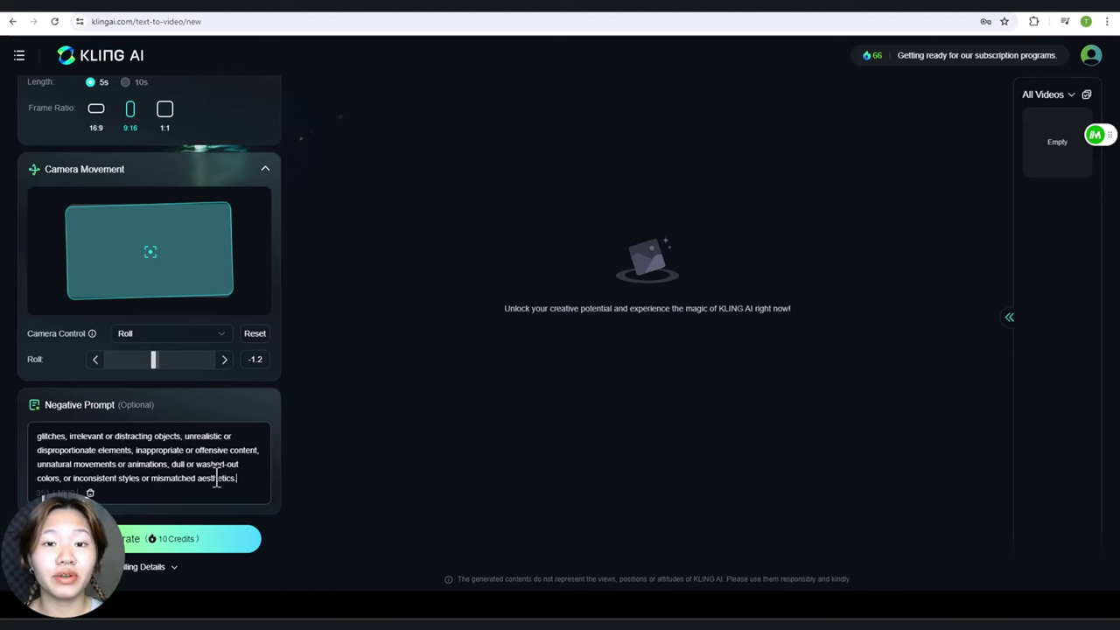
click(147, 552)
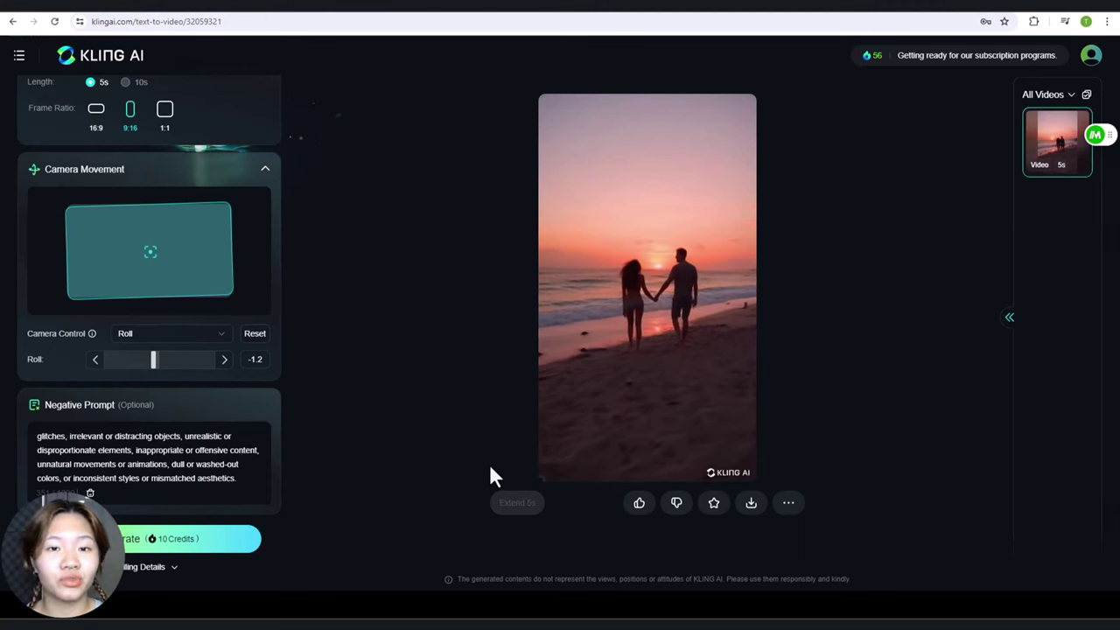
Step: Watch the sunset-beach couple clip full screen, then exit playback
click(714, 455)
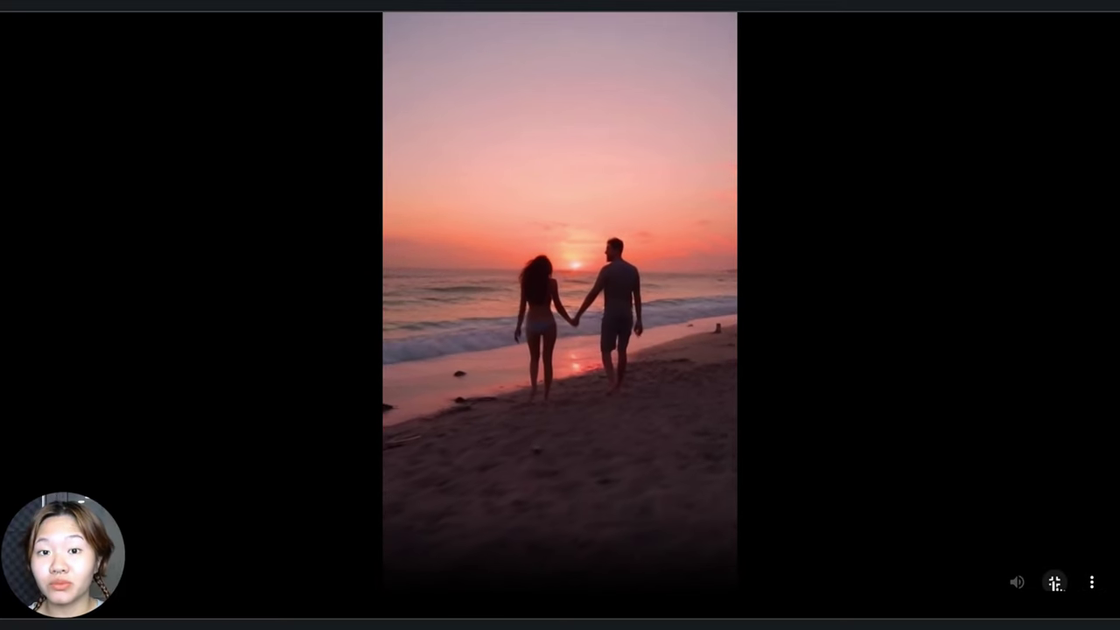
click(1055, 584)
Step: Replace the old prompt with 'capybara eats dumplings'
drag(190, 257, 31, 240)
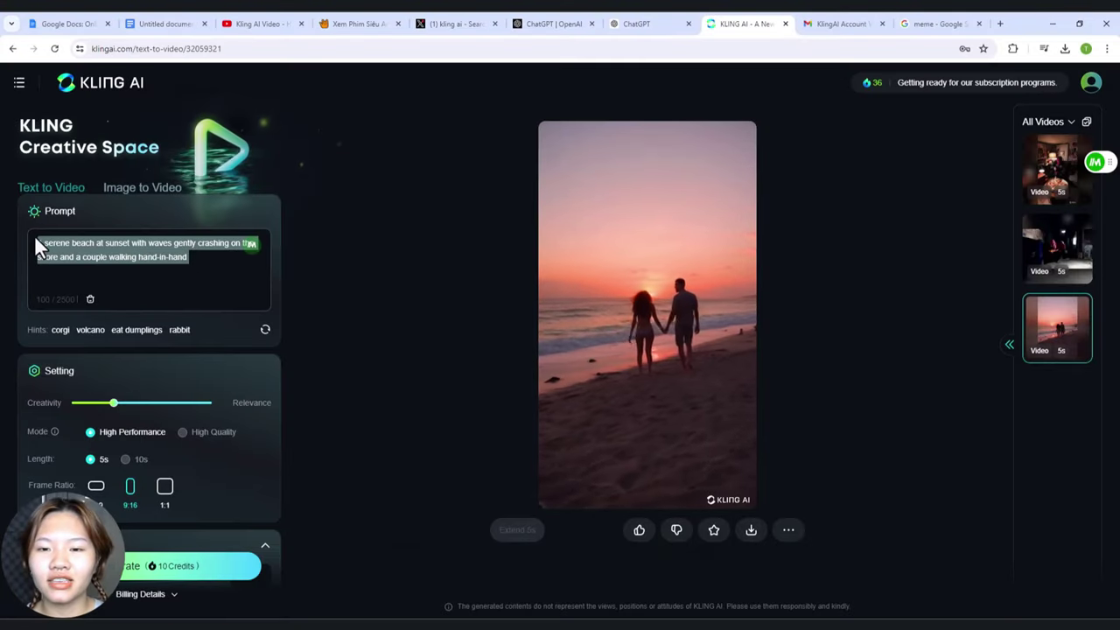
key(BackSpace)
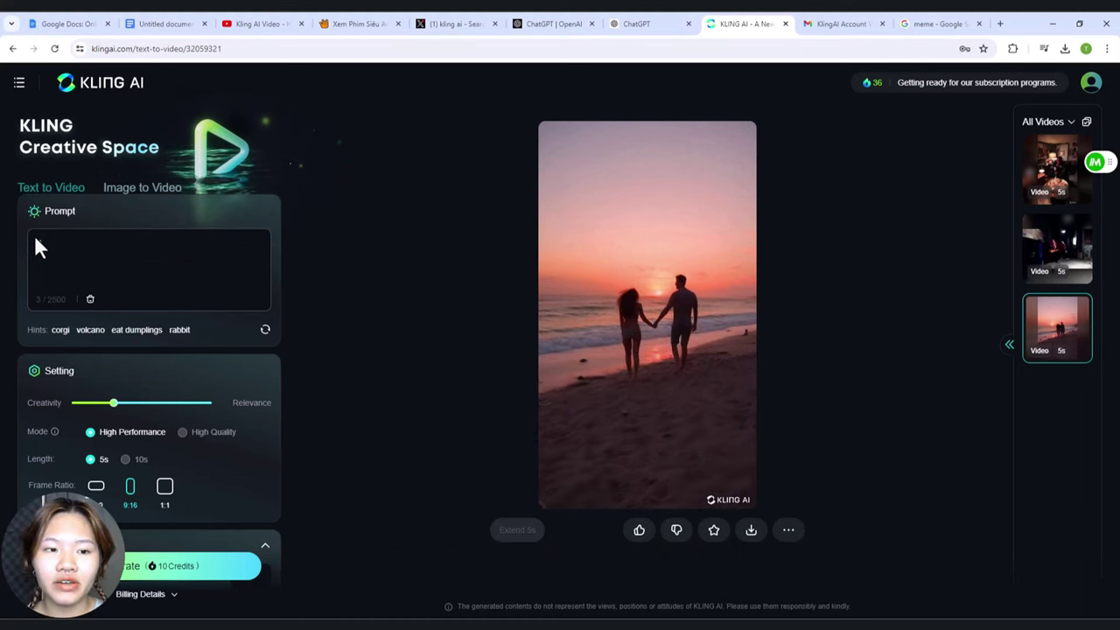
text(capybara )
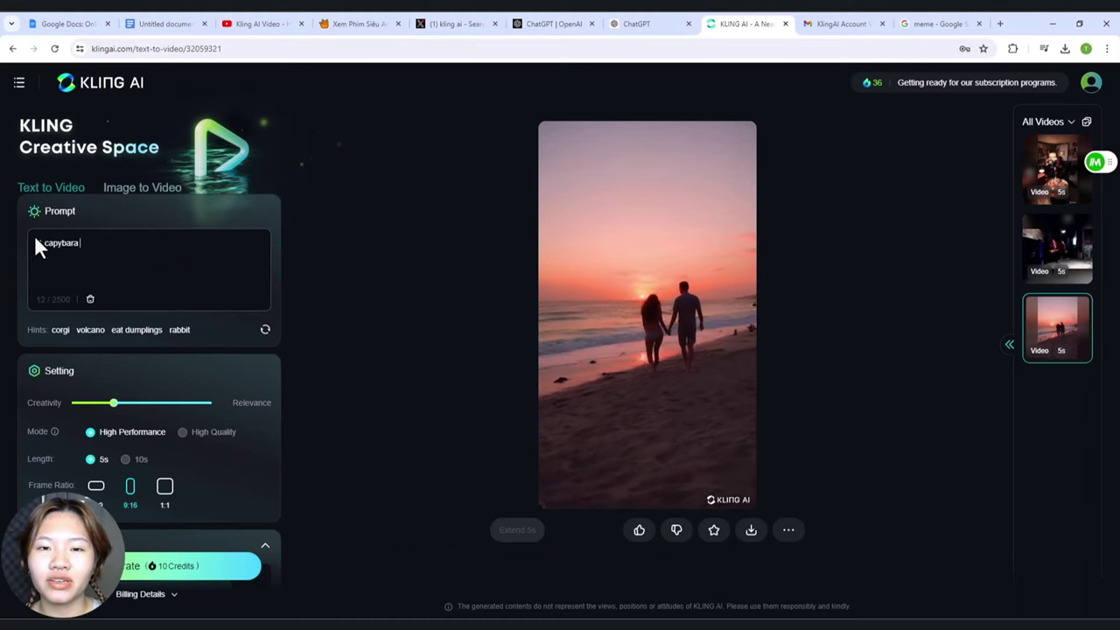
text(eats )
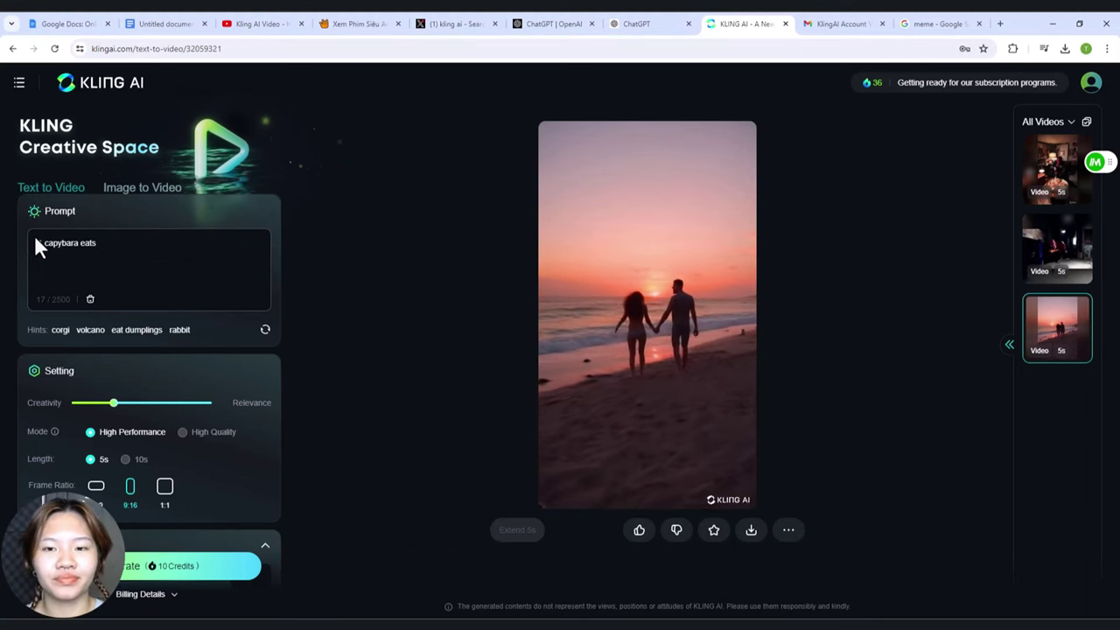
text(dumpling)
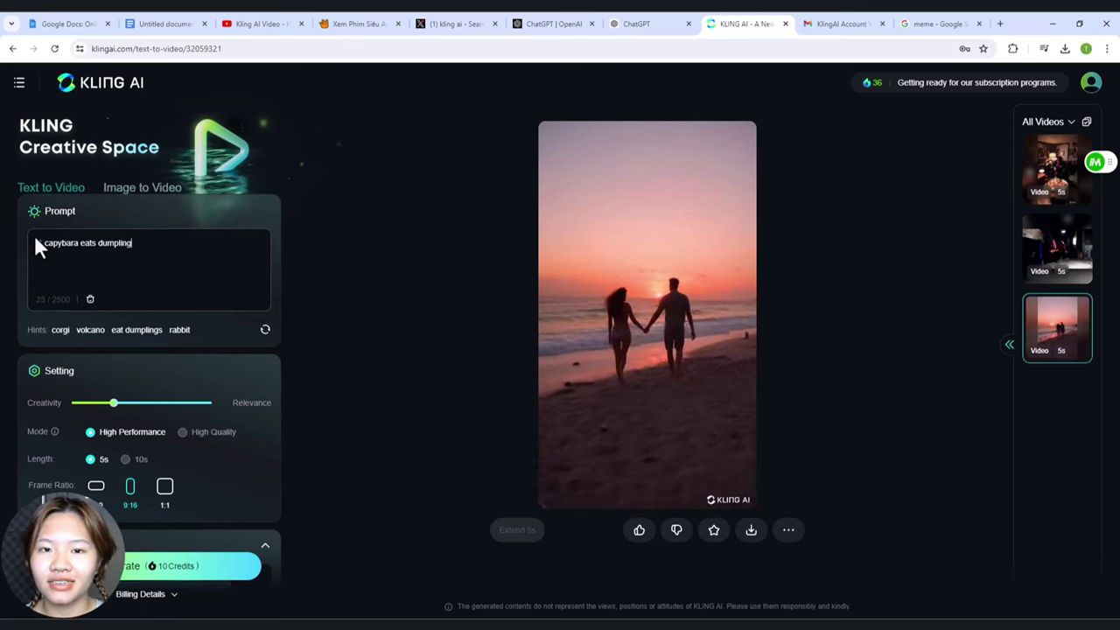
text(s)
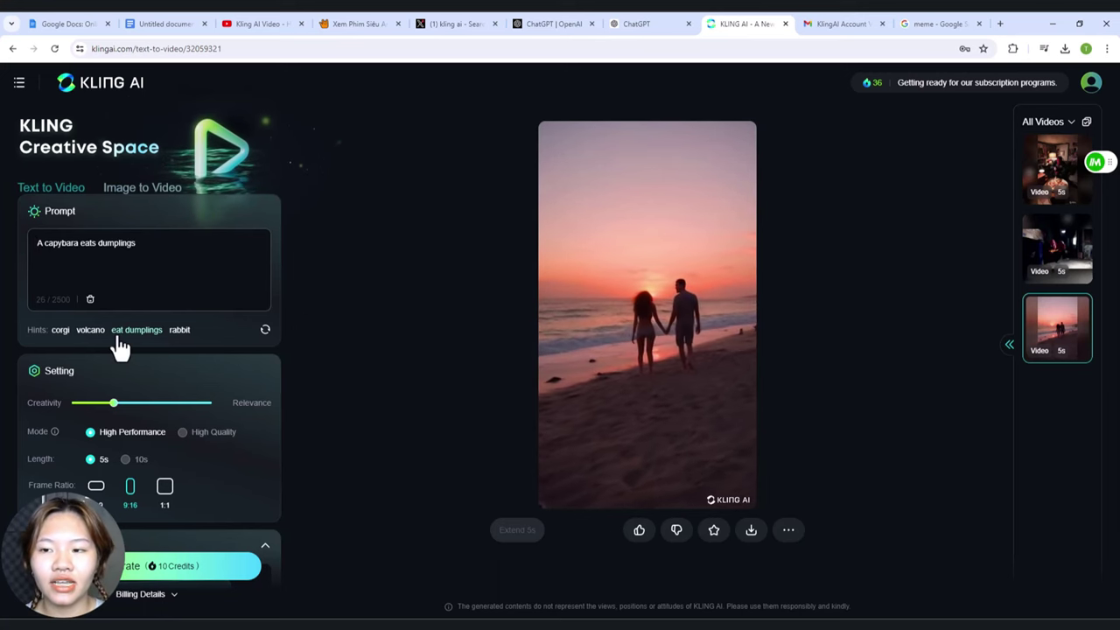
Step: Lower creativity to 0.1 and switch the frame ratio to 16:9
drag(111, 402, 81, 406)
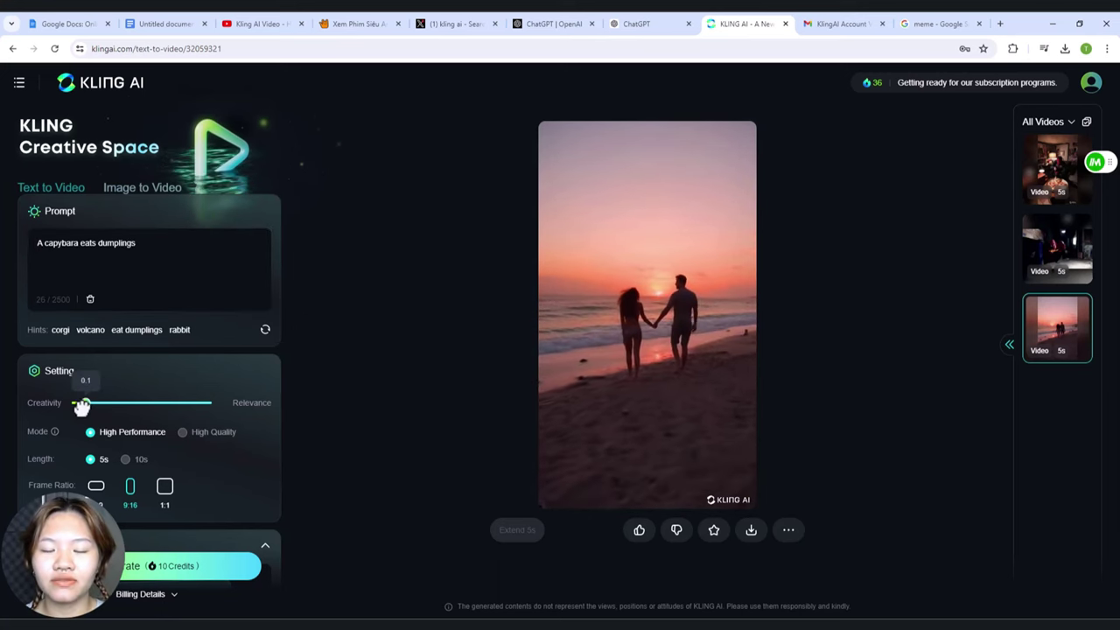
scroll(164, 400, down, 2)
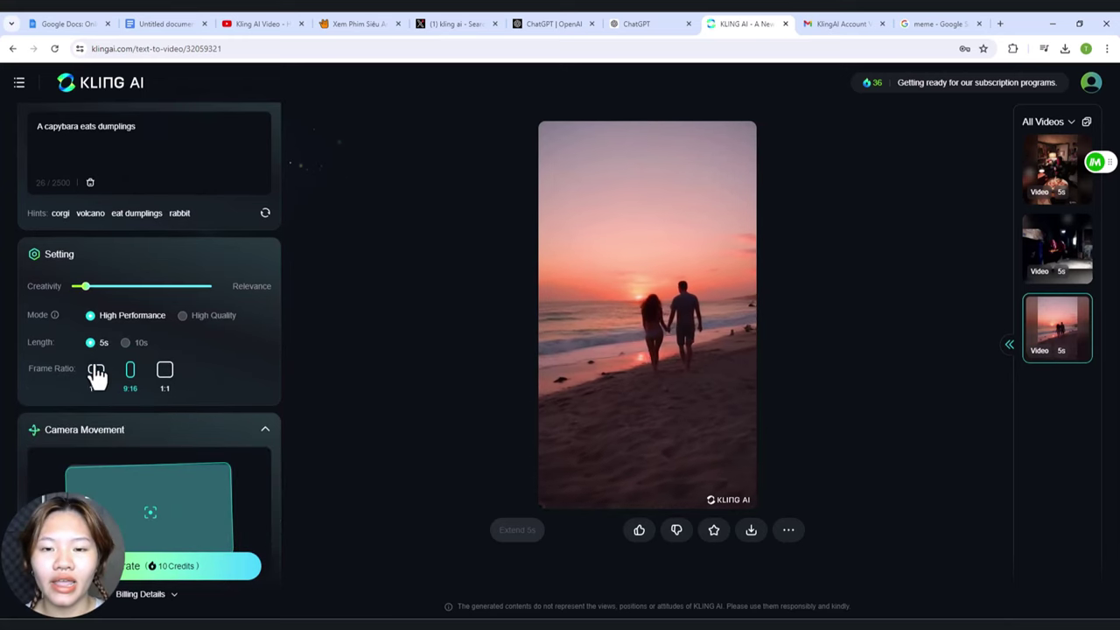
click(97, 372)
scroll(232, 363, down, 2)
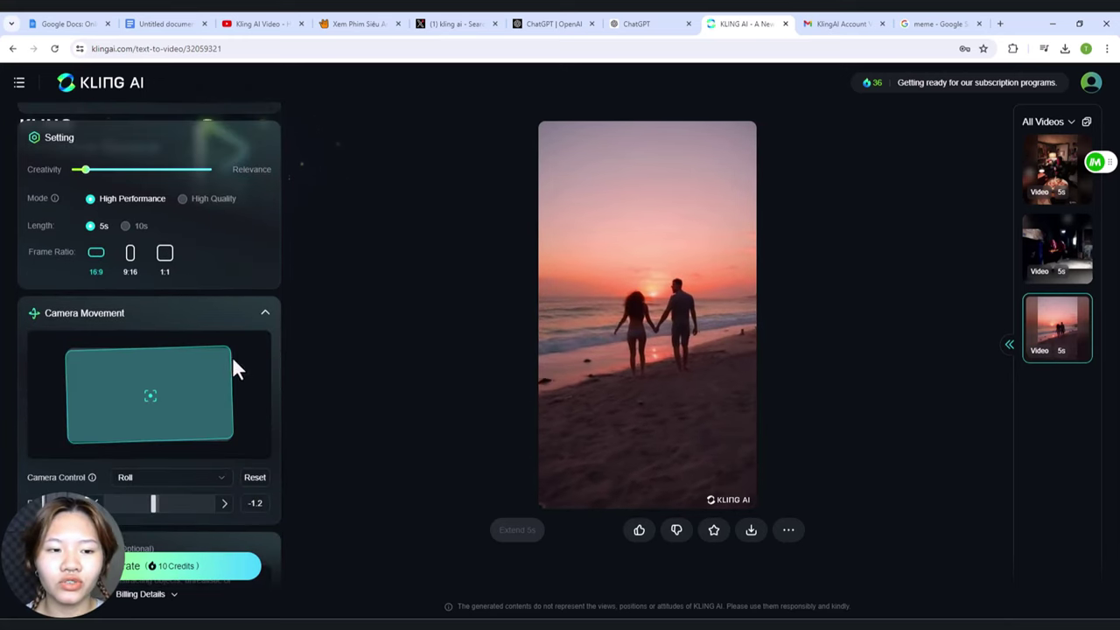
Step: Set the camera movement to Zoom at strength 2 and generate the capybara video
click(213, 479)
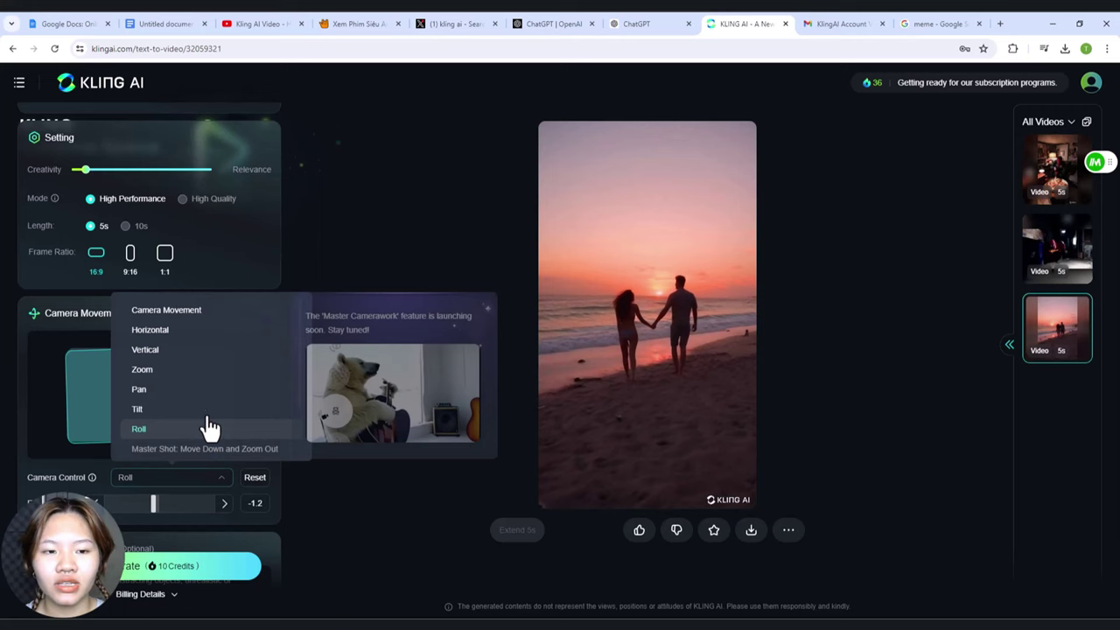
click(167, 375)
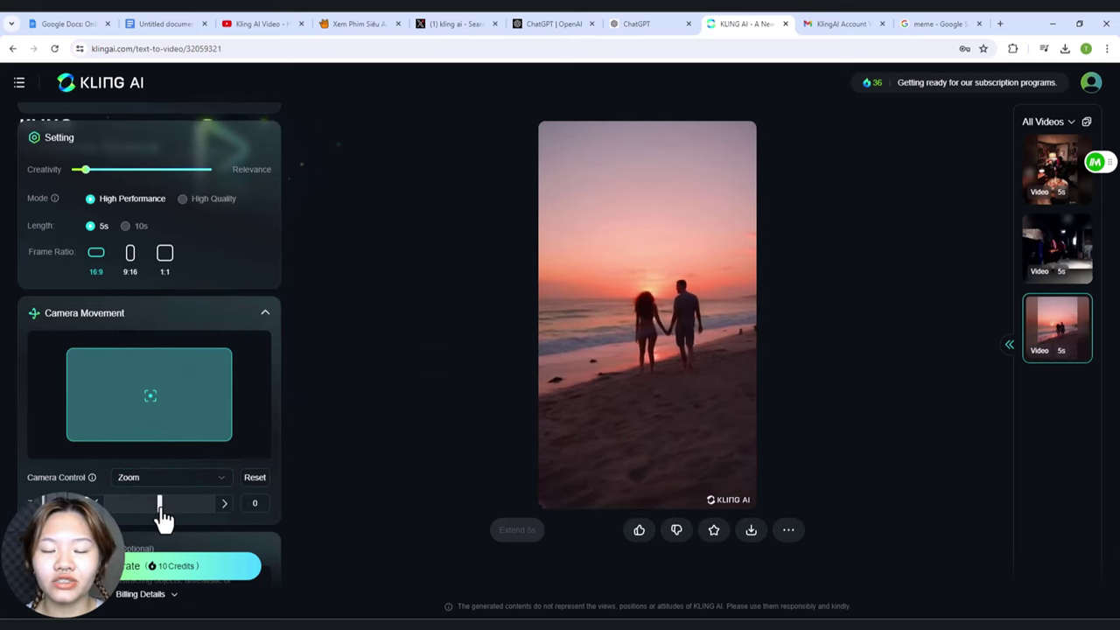
drag(161, 505, 171, 506)
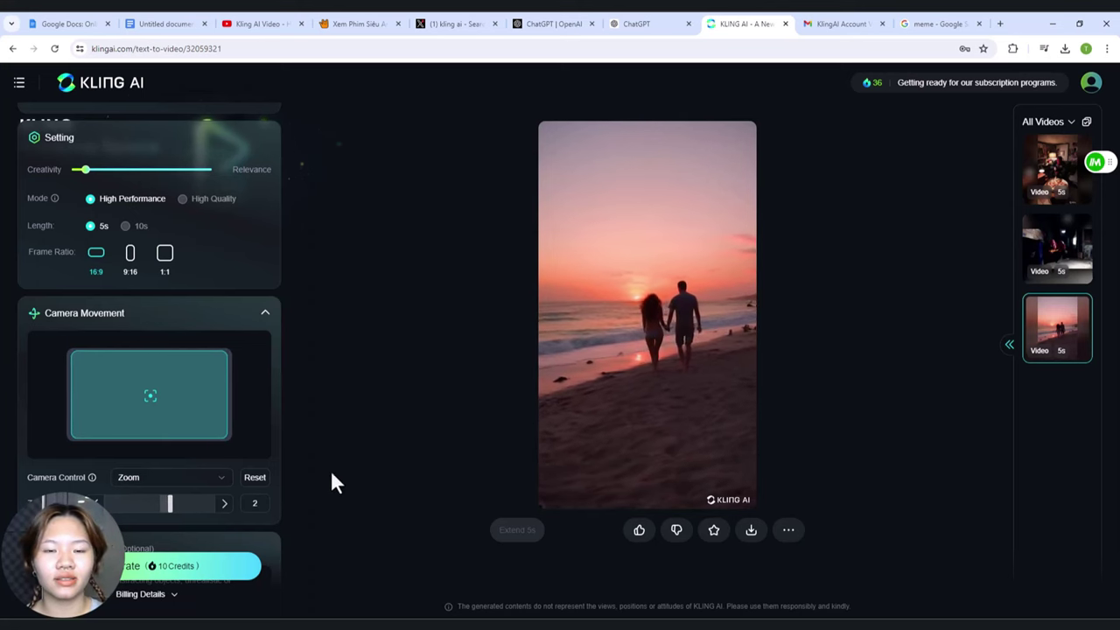
scroll(225, 473, down, 1)
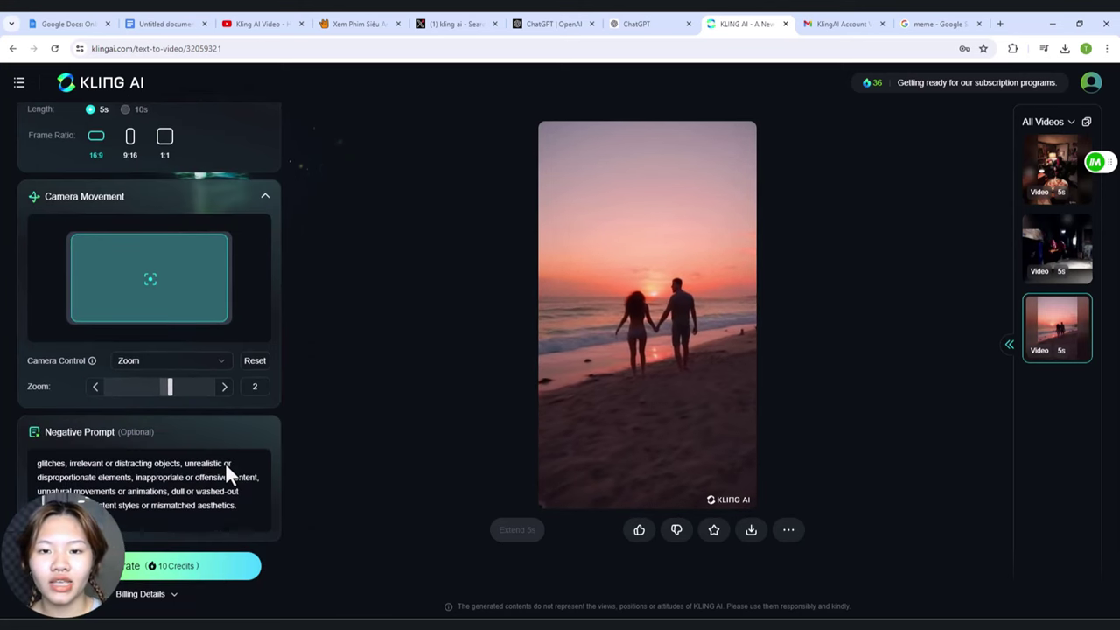
click(217, 591)
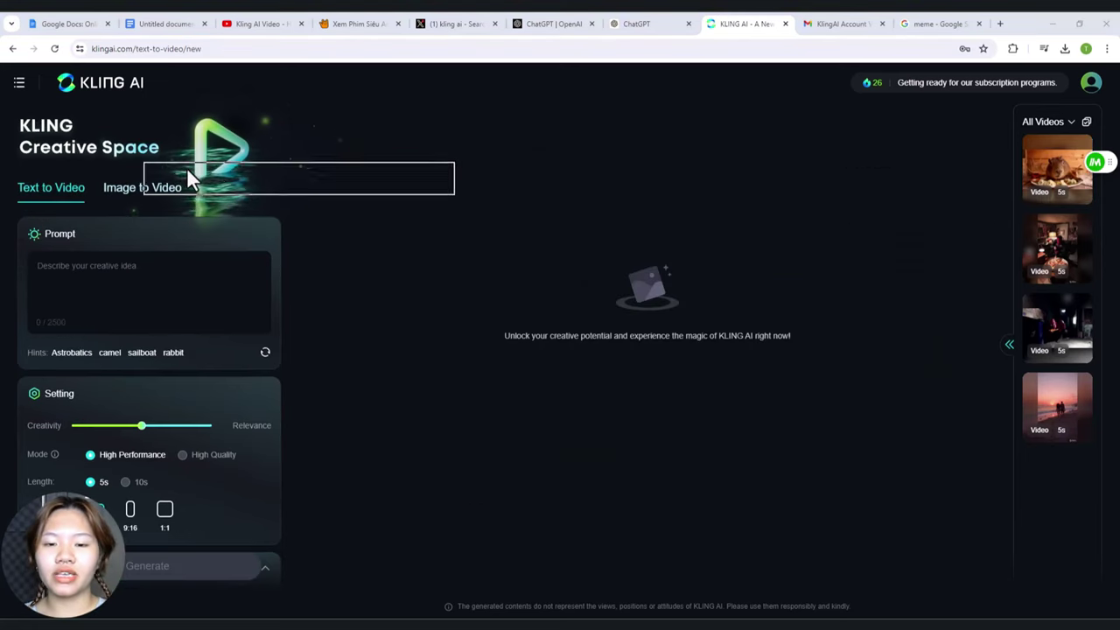
Step: In Image to Video, paste memee.jpeg as the source and the burning-house prompt
click(131, 191)
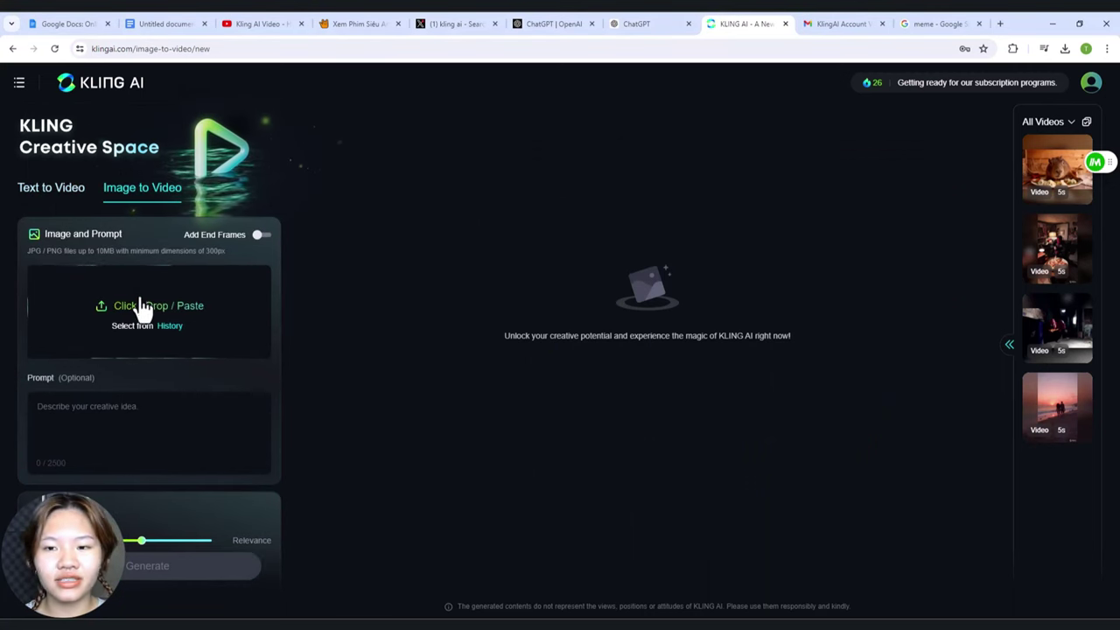
key(ctrl+v)
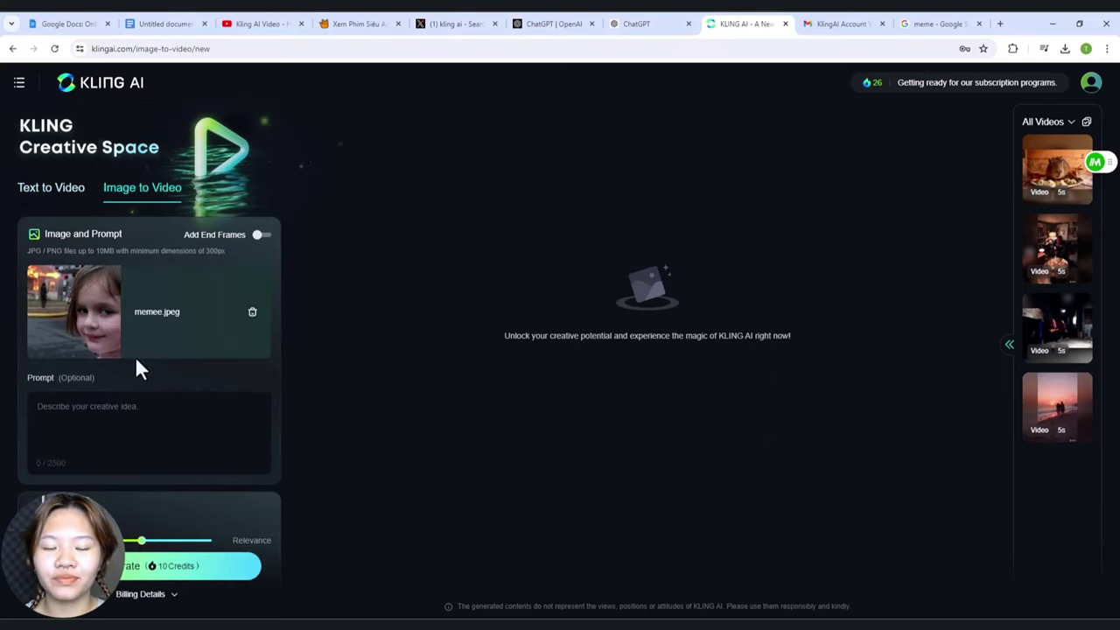
click(128, 406)
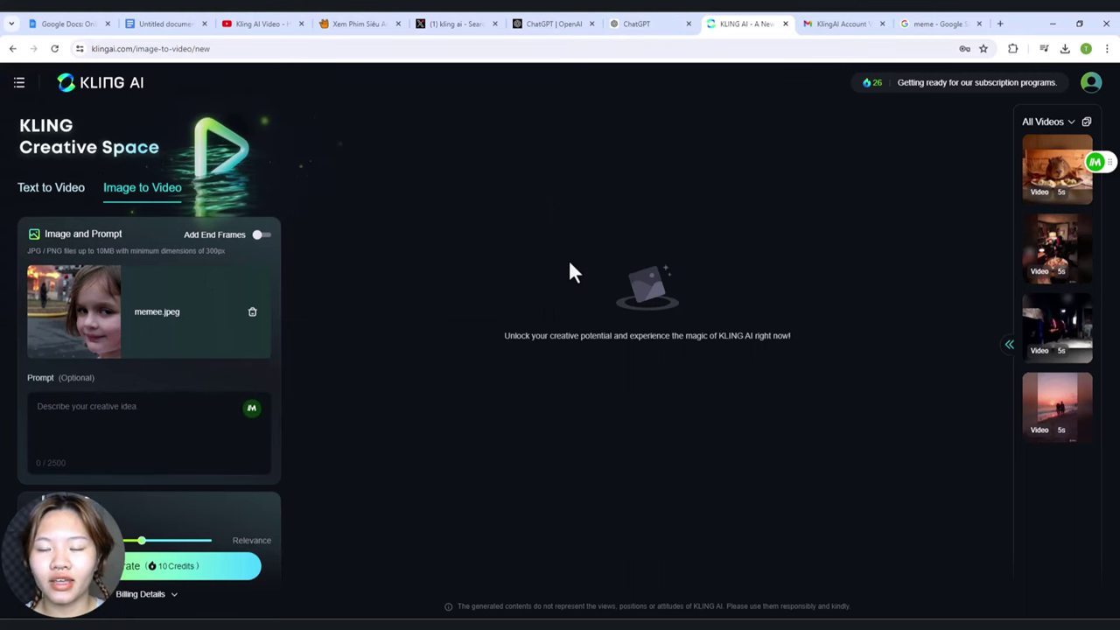
text(A young girl smiling mischievously in the foreground while a house burns in the background, with flames and smoke and firefighters working to put out the fire)
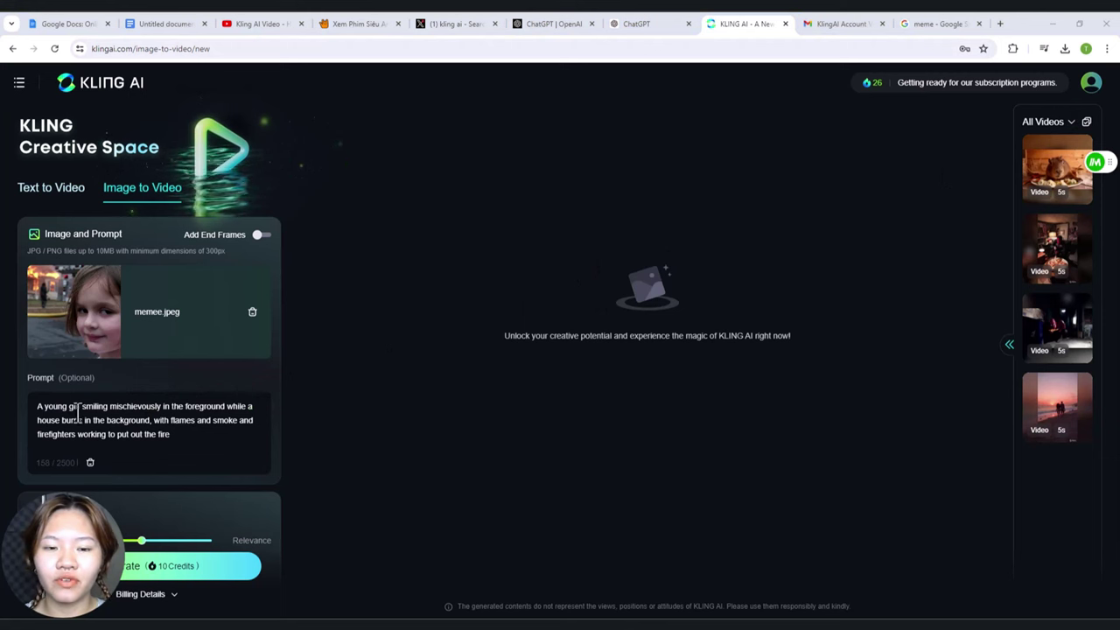
Step: Raise creativity to 0.7 and move down to the Negative Prompt box
scroll(208, 492, down, 1)
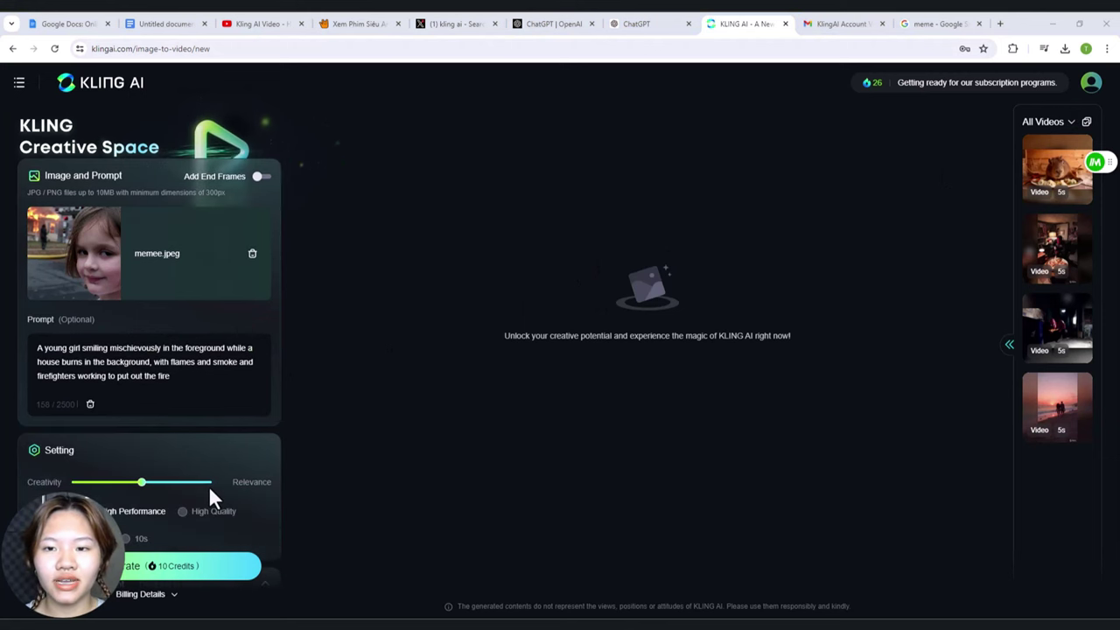
drag(151, 484, 174, 484)
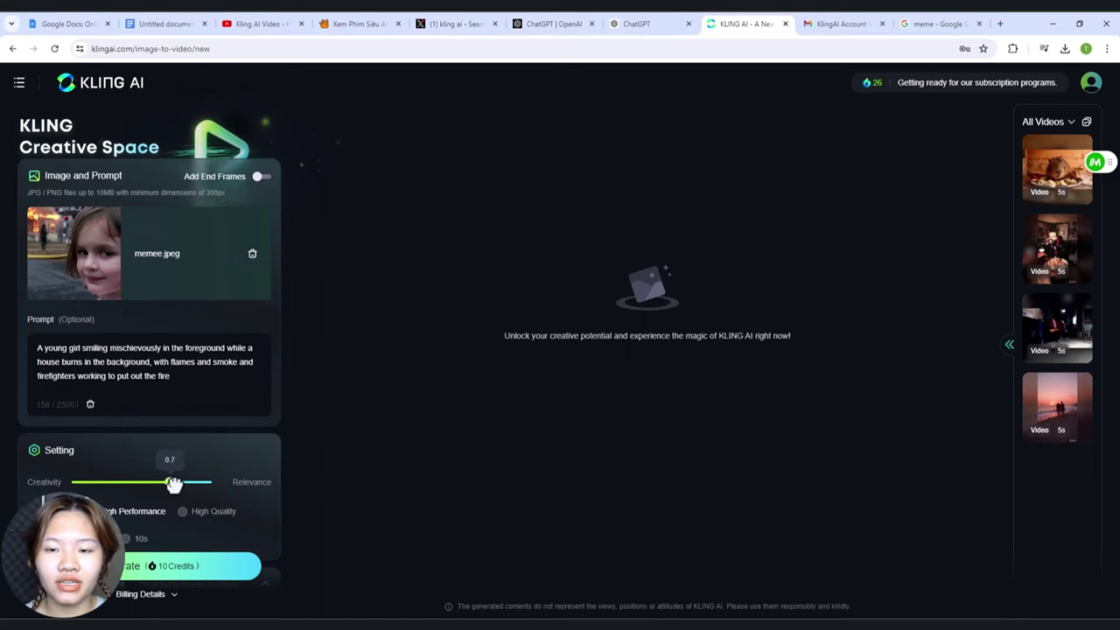
scroll(264, 463, down, 1)
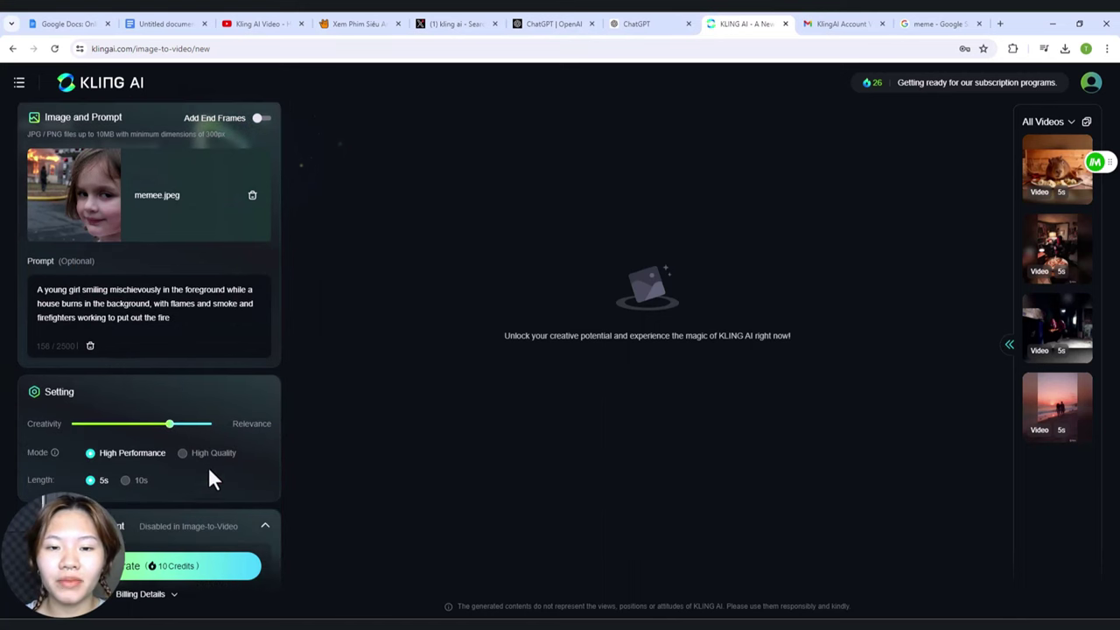
scroll(209, 470, down, 3)
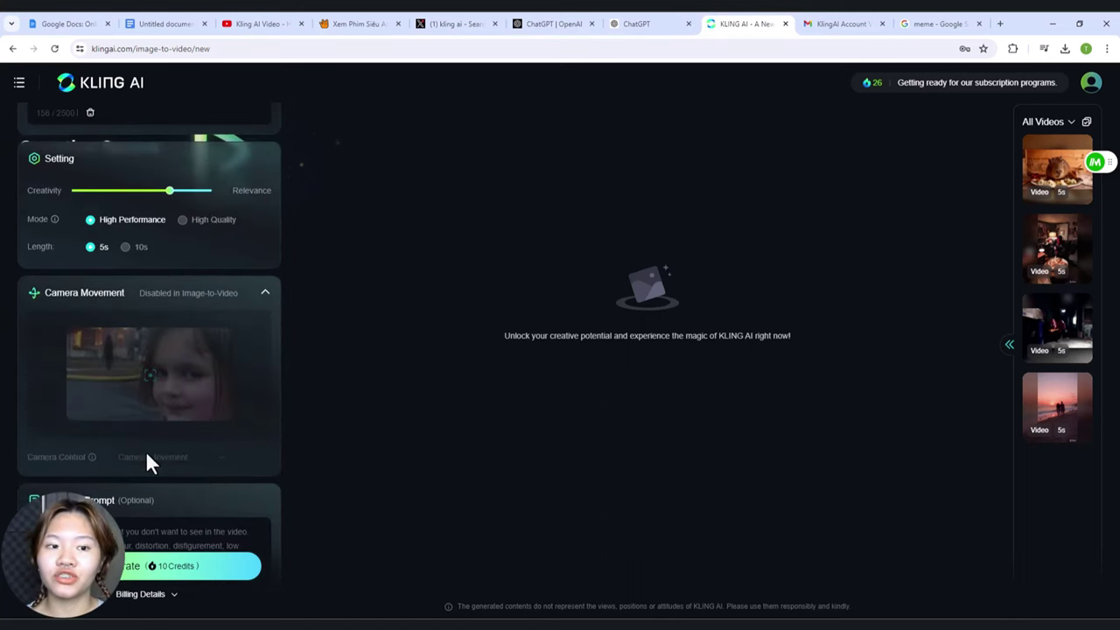
scroll(175, 407, down, 1)
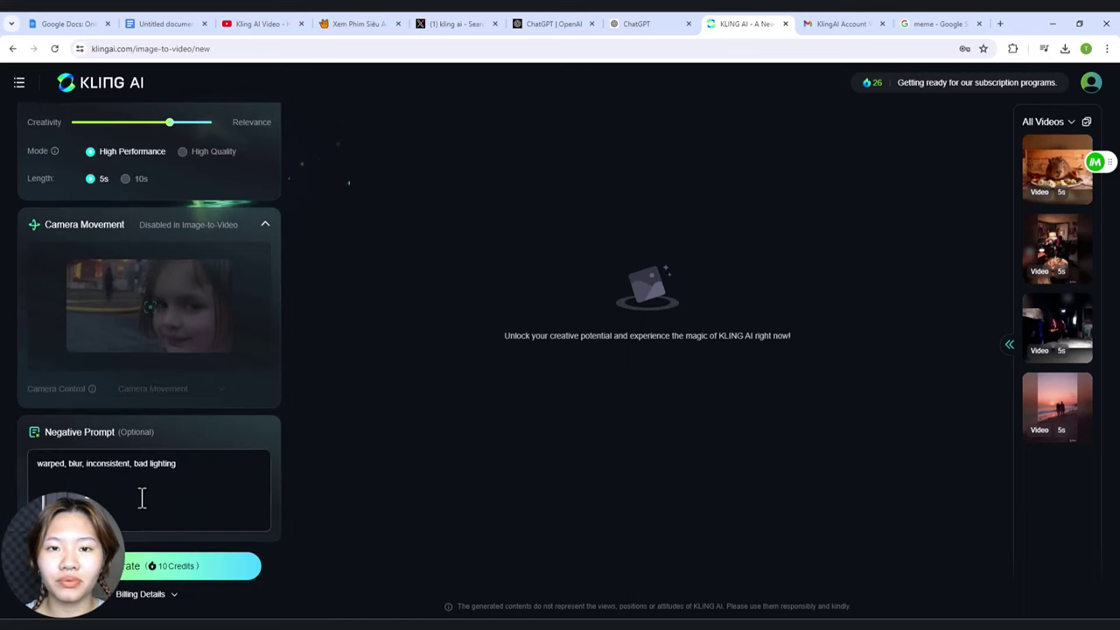
scroll(154, 489, up, 2)
scroll(162, 516, down, 2)
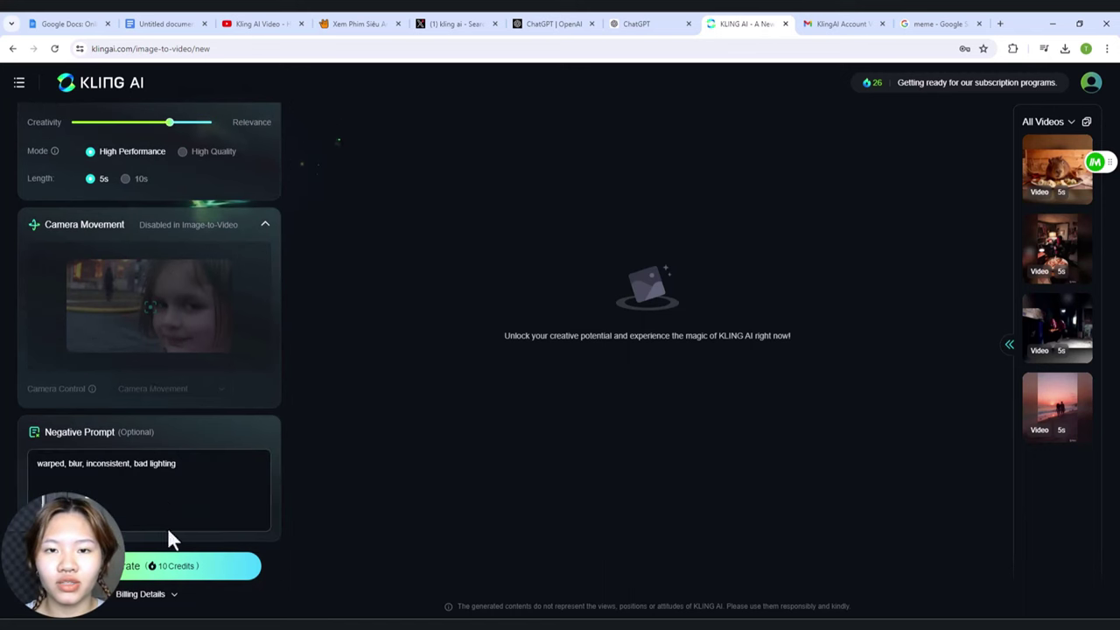
Step: Generate the memee.jpeg burning-house video and replay it from the start
click(188, 567)
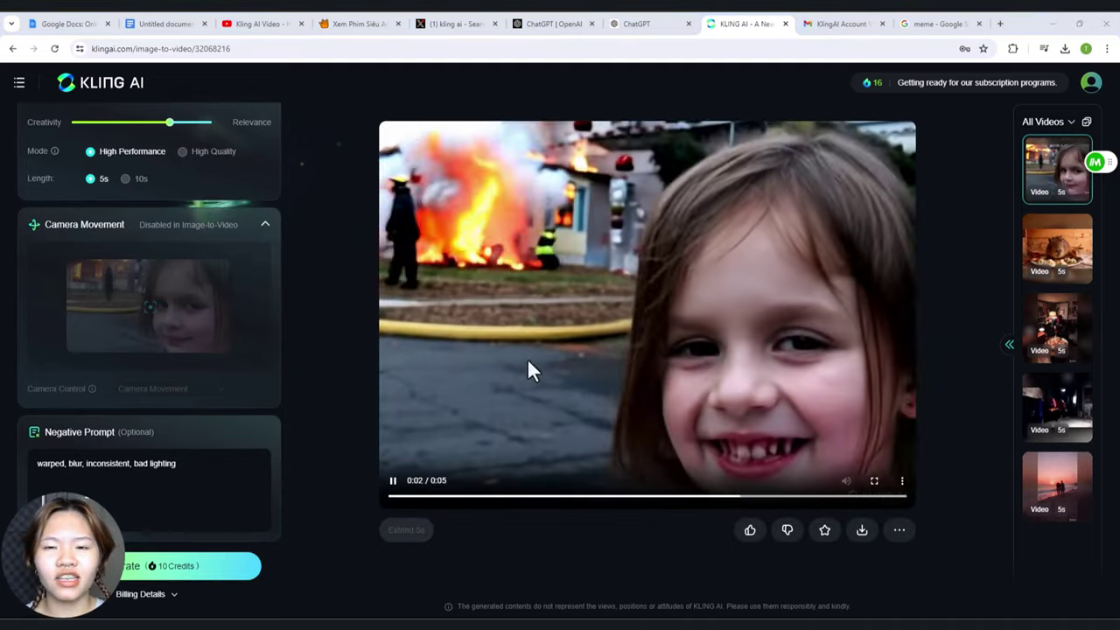
click(398, 506)
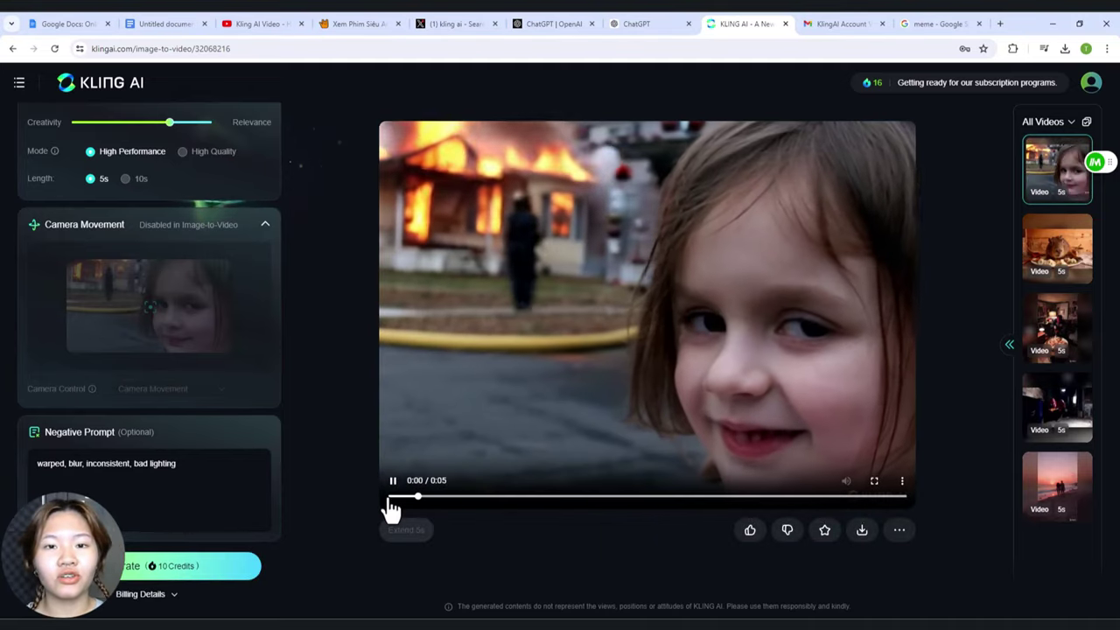